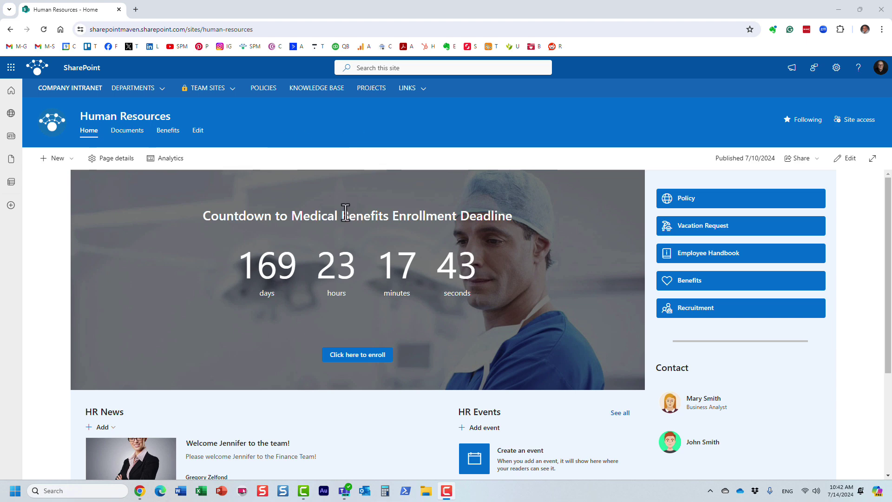
scroll(407, 209, "down", 3)
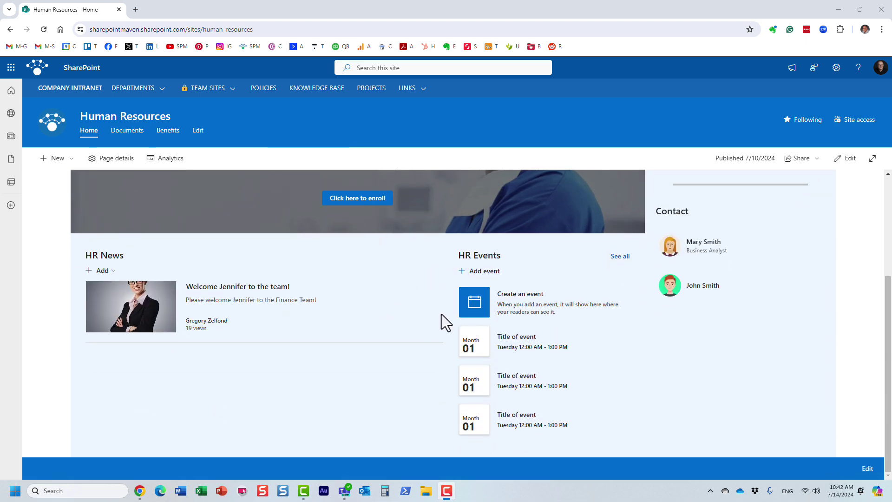
- Put the HR home page in edit mode and add a three-column section
left_click(850, 158)
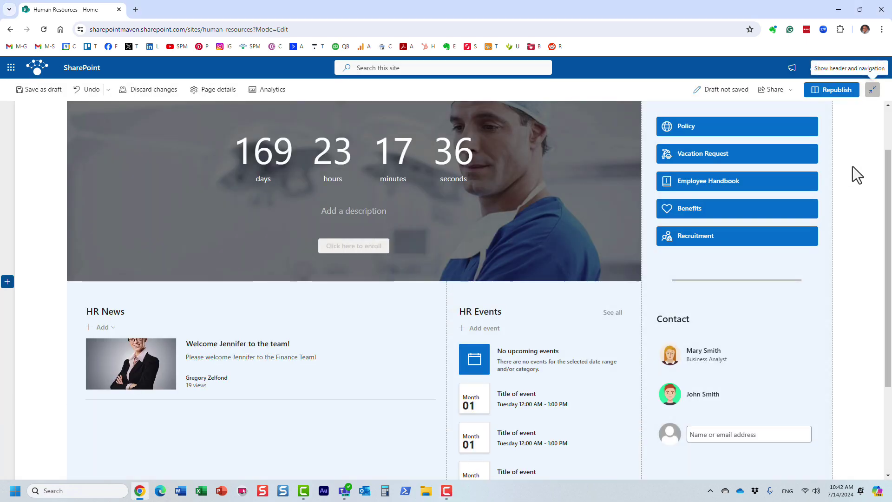
scroll(504, 323, "down", 2)
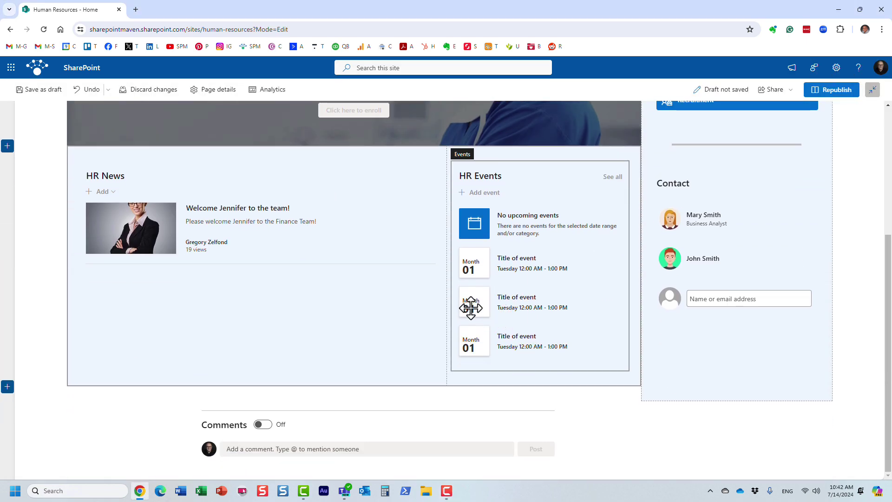
left_click(7, 387)
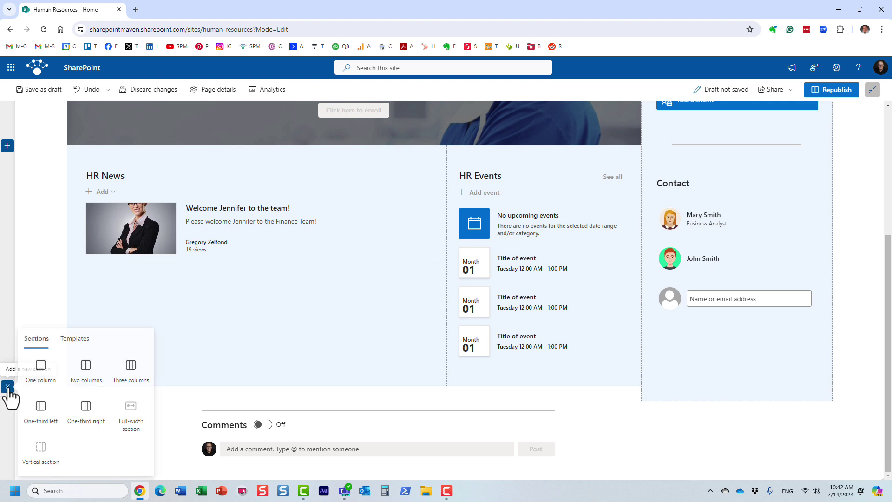
left_click(132, 369)
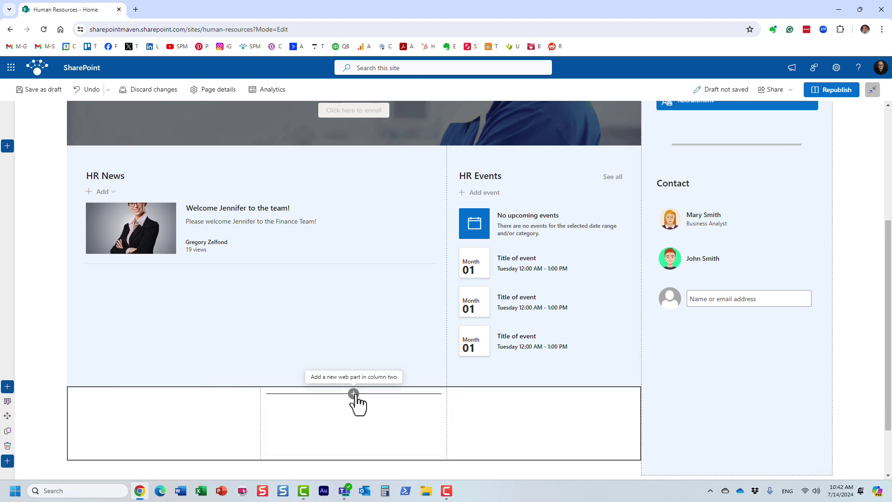
- Insert a Text web part reading 'Hello' in the middle column
left_click(354, 393)
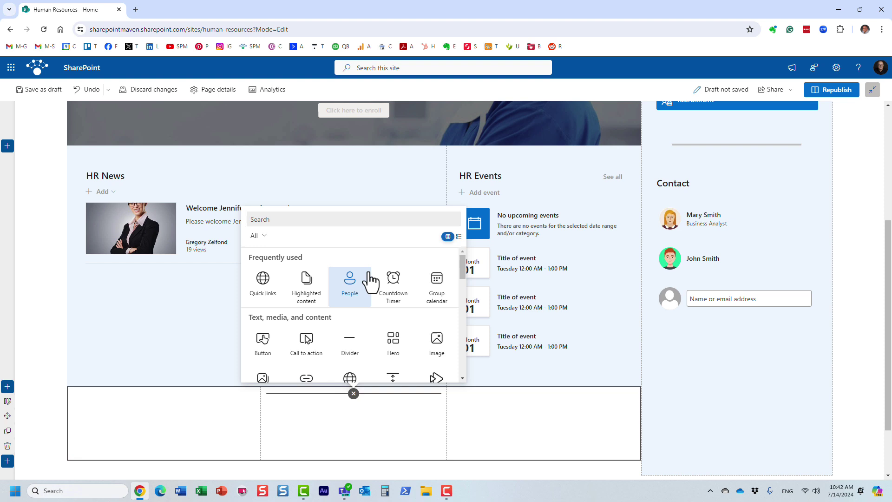
type("text")
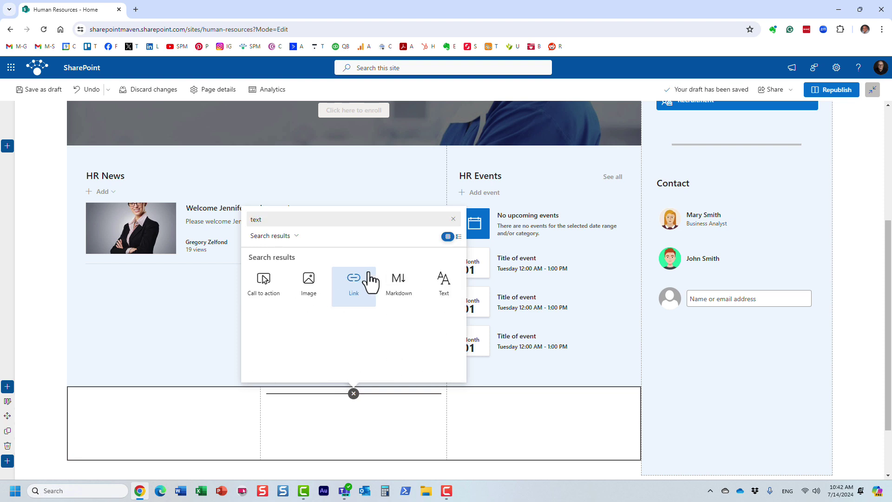
left_click(443, 283)
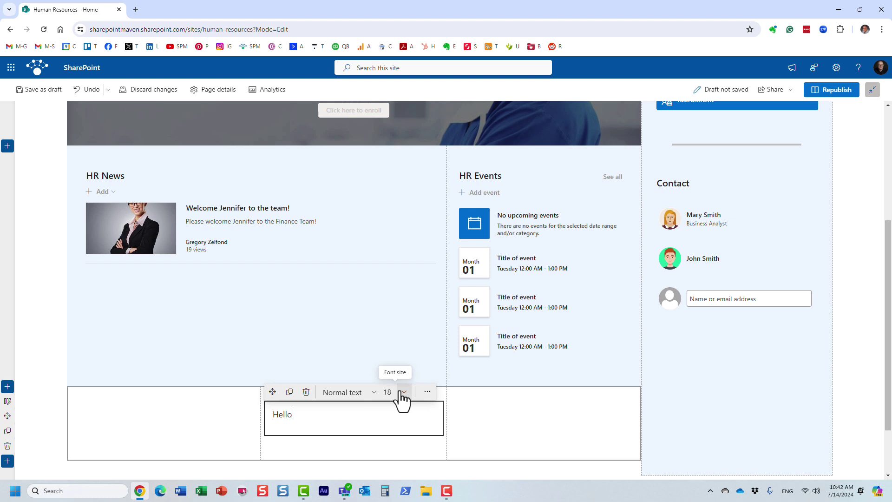
left_click(129, 414)
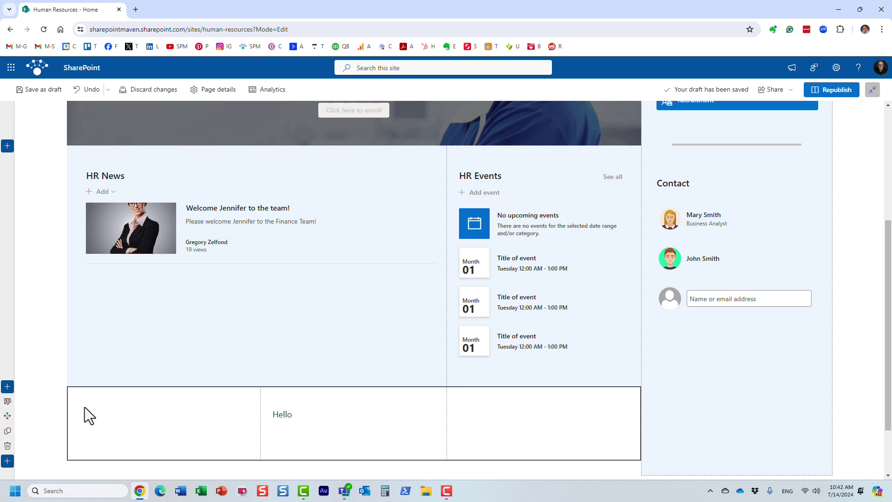
- Open the new section's Section pane and keep its background plain white
left_click(9, 402)
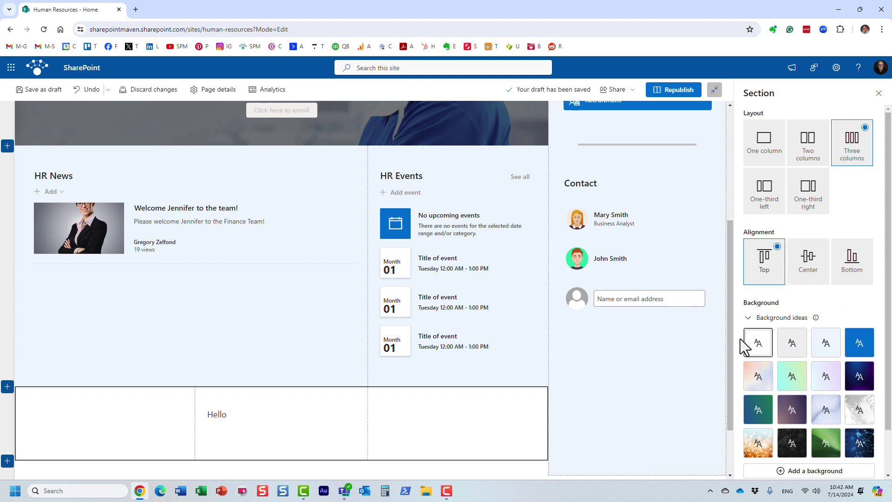
left_click(758, 342)
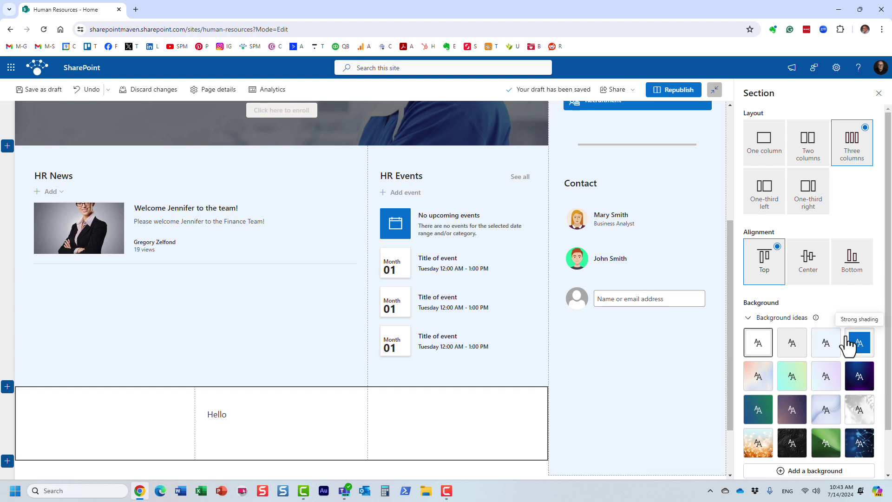
scroll(788, 335, "down", 2)
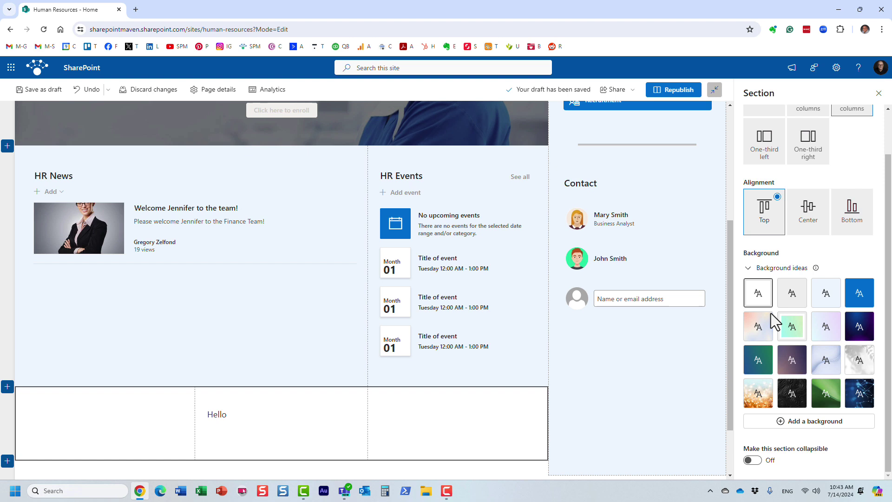
- Try gradient backgrounds, then apply 'Light red fading to blue'
left_click(792, 328)
left_click(825, 328)
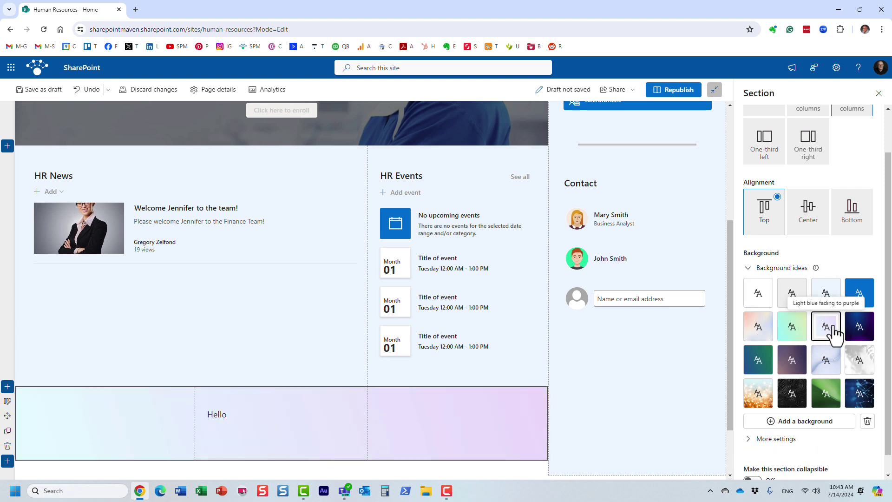
left_click(758, 327)
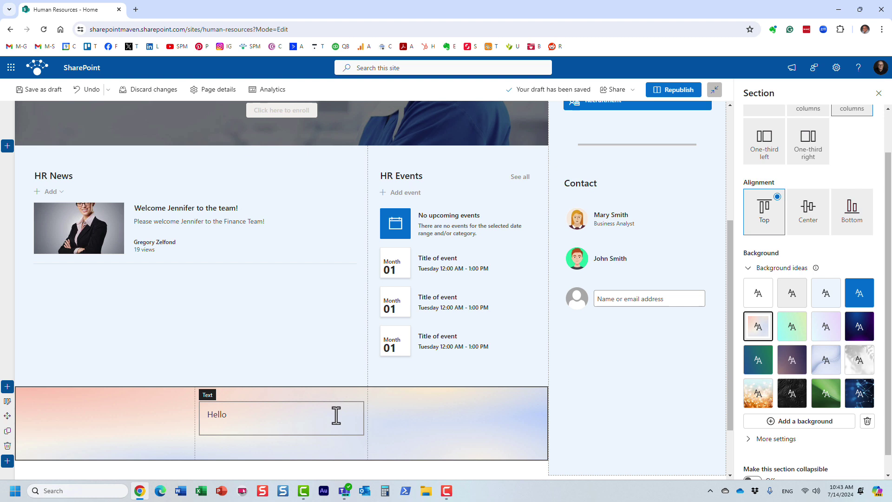
scroll(767, 390, "down", 1)
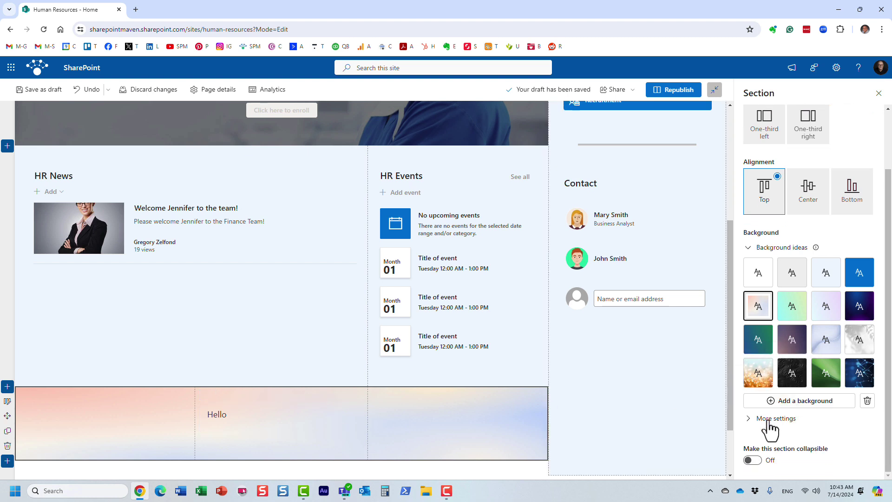
- Try gradient and white overlays at about 33 opacity, plus other background ideas
left_click(771, 420)
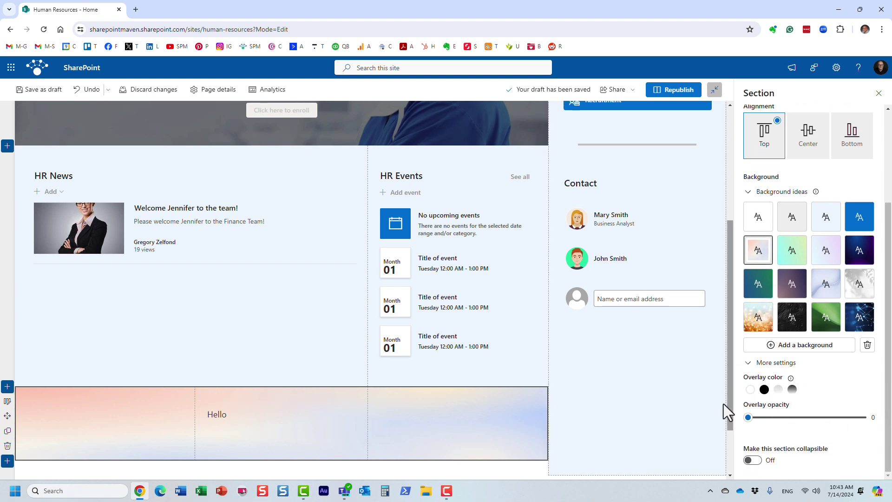
left_click(778, 389)
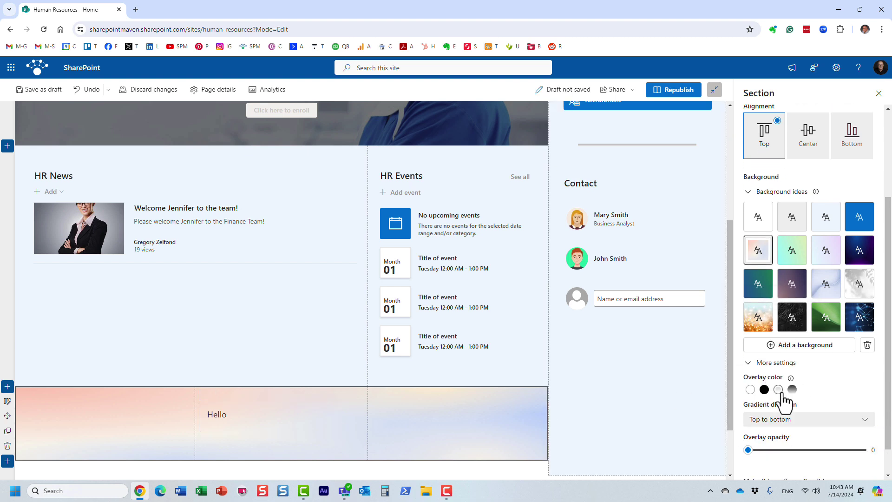
left_click(750, 389)
left_click_drag(748, 417, 798, 417)
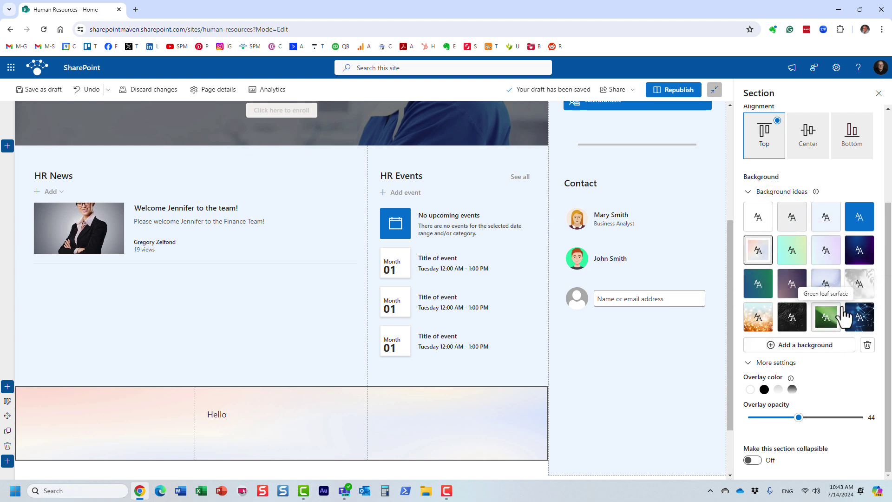
left_click(859, 250)
left_click(792, 250)
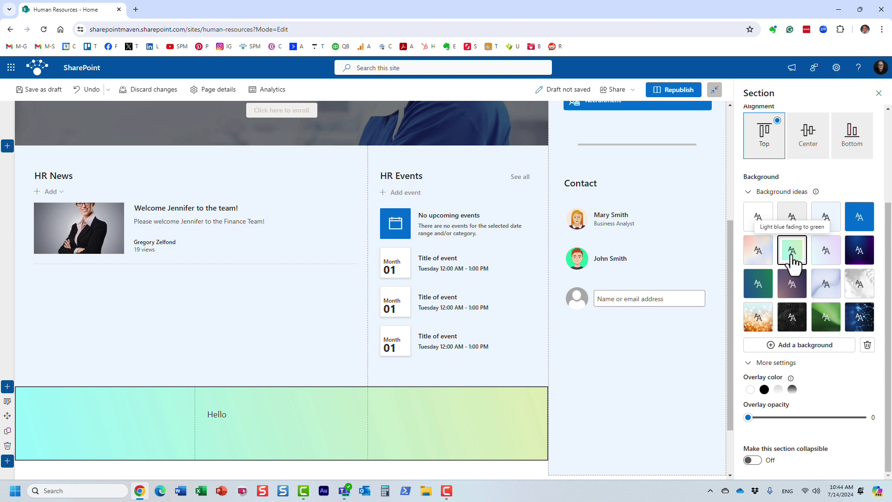
- Replace the gradient with the waterfall photo from Recent images as the section background
left_click(758, 250)
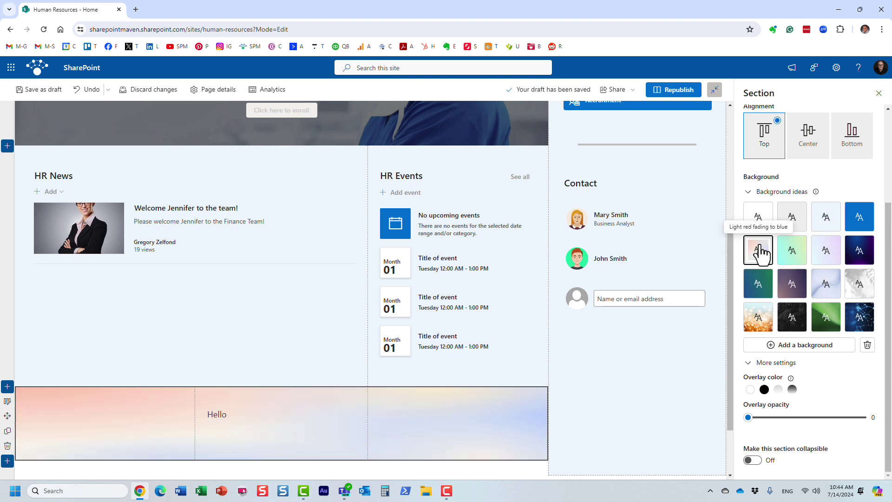
left_click(799, 344)
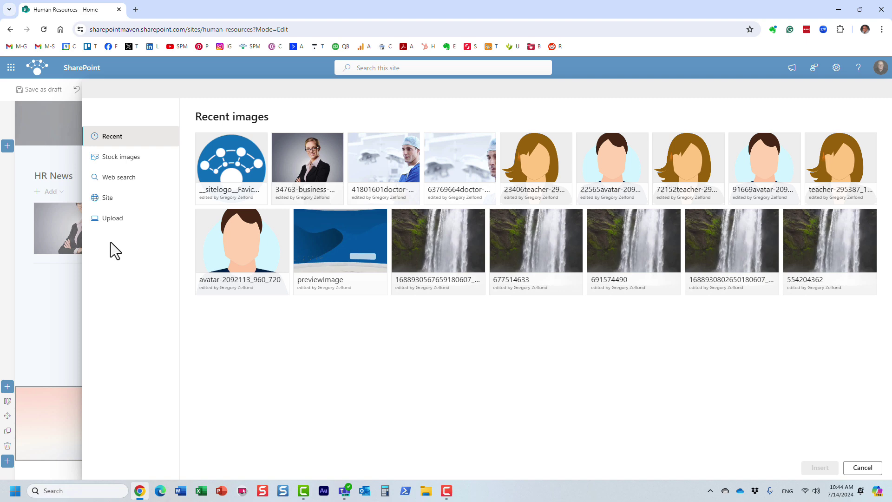
mouse_move(438, 248)
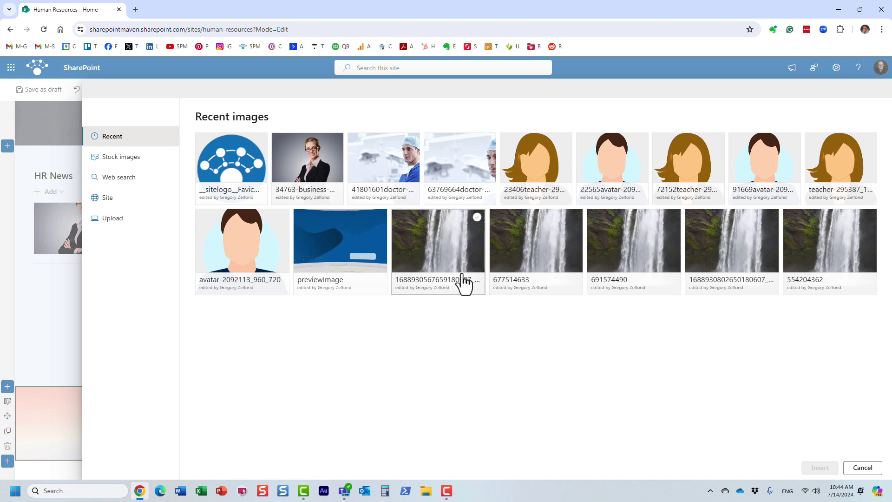
left_click(477, 237)
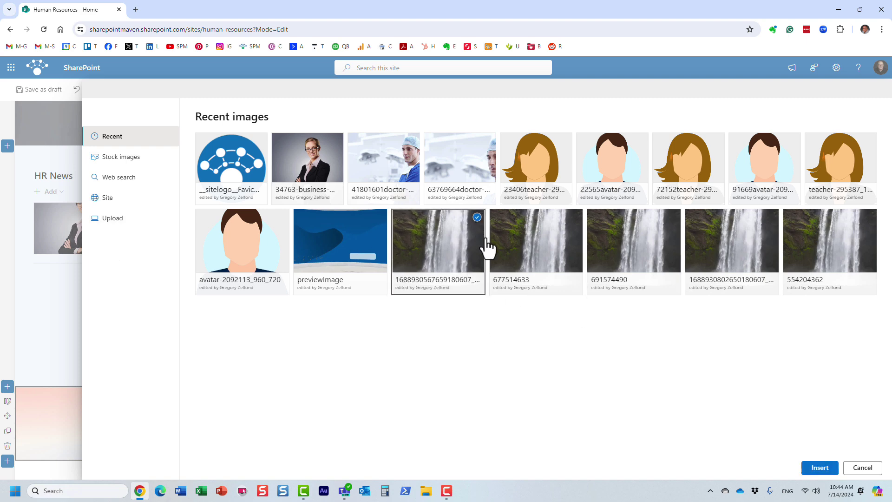
left_click(820, 468)
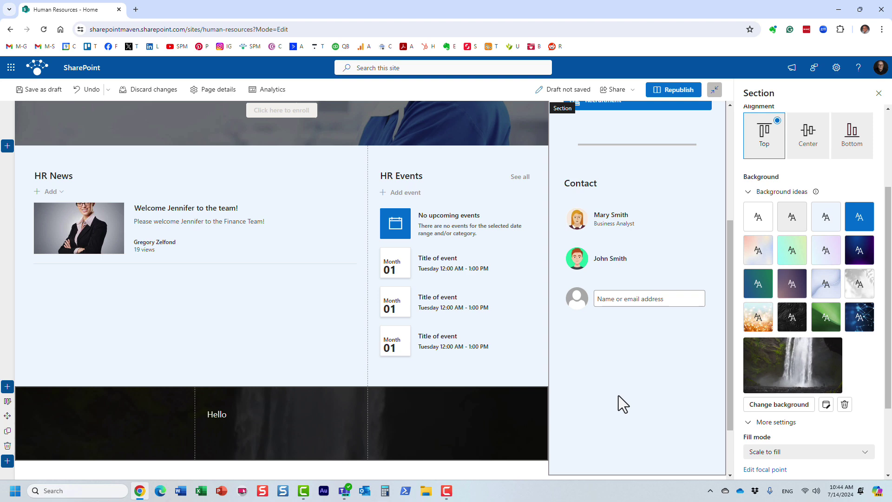
- Try a gradient overlay, then settle on a white overlay at 67 opacity
left_click(760, 422)
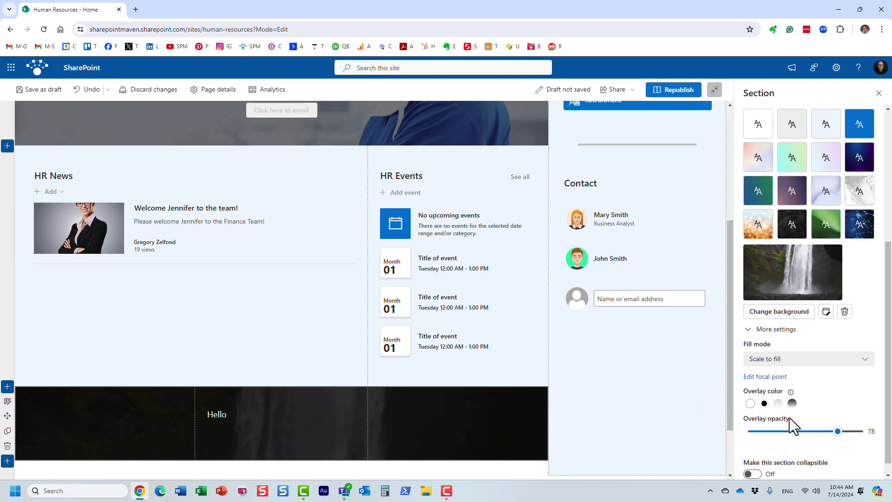
left_click(779, 404)
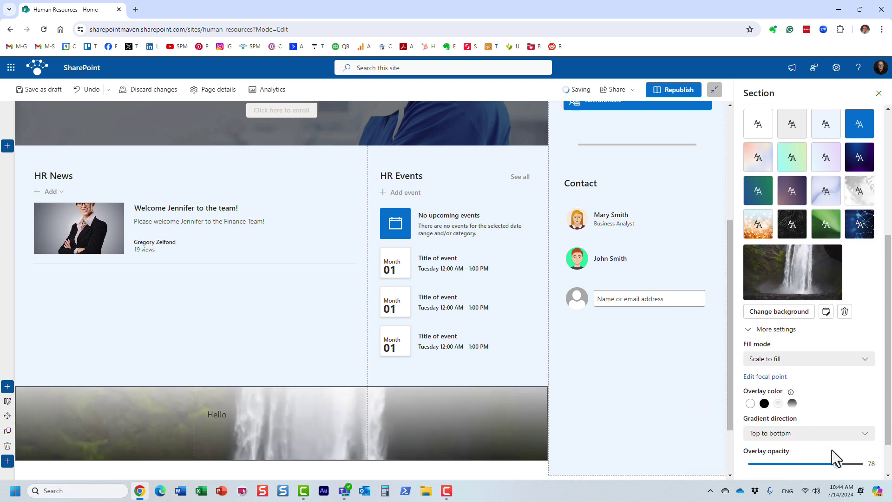
left_click_drag(836, 463, 815, 463)
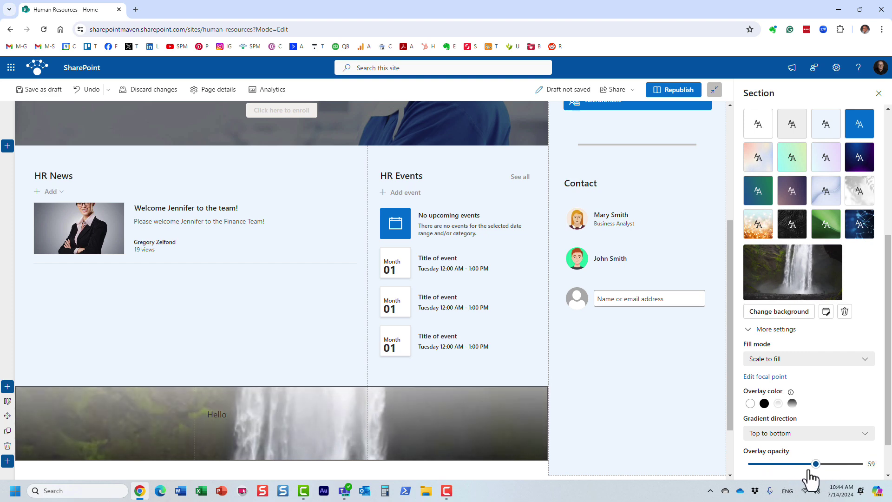
left_click(750, 404)
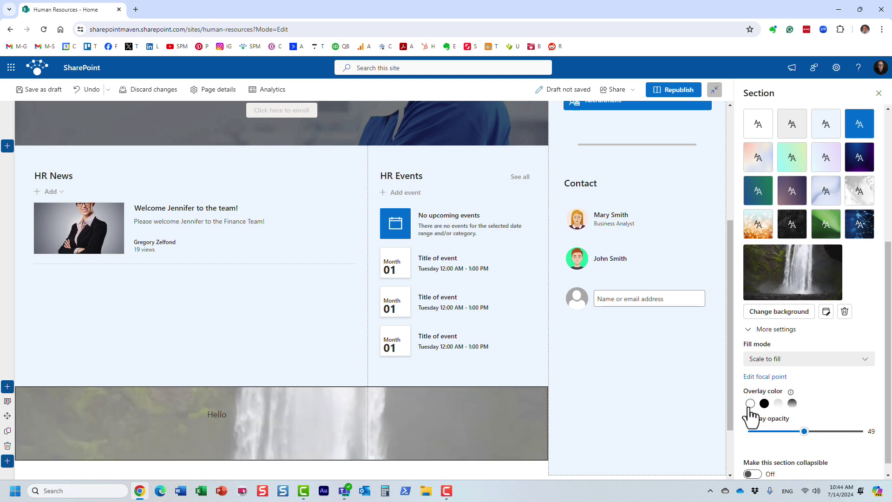
left_click_drag(804, 431, 824, 431)
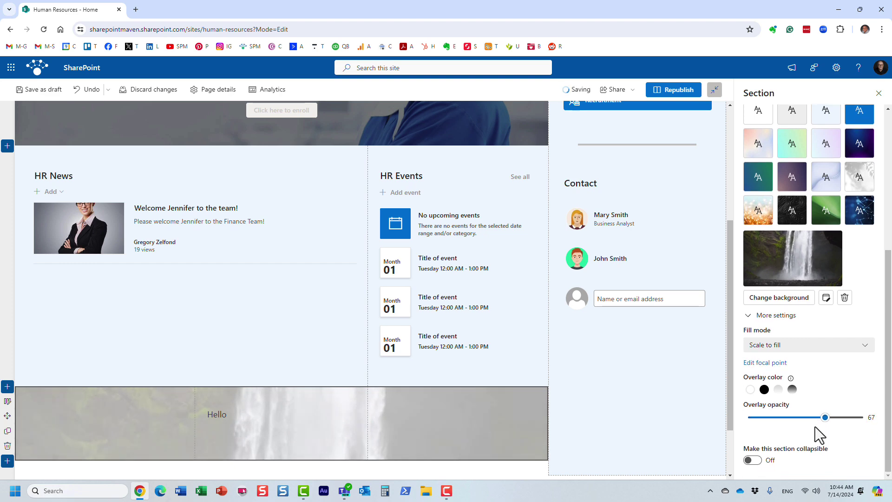
scroll(819, 434, "up", 1)
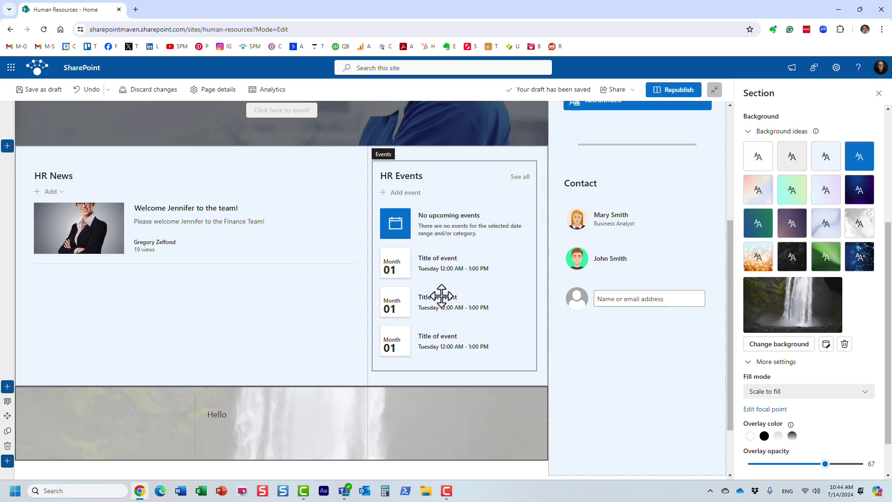
scroll(439, 293, "up", 3)
scroll(442, 300, "down", 5)
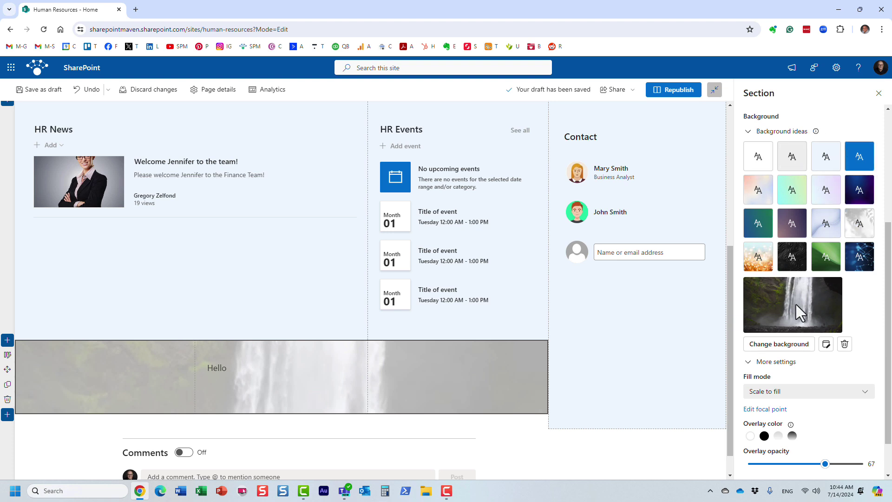
left_click(825, 345)
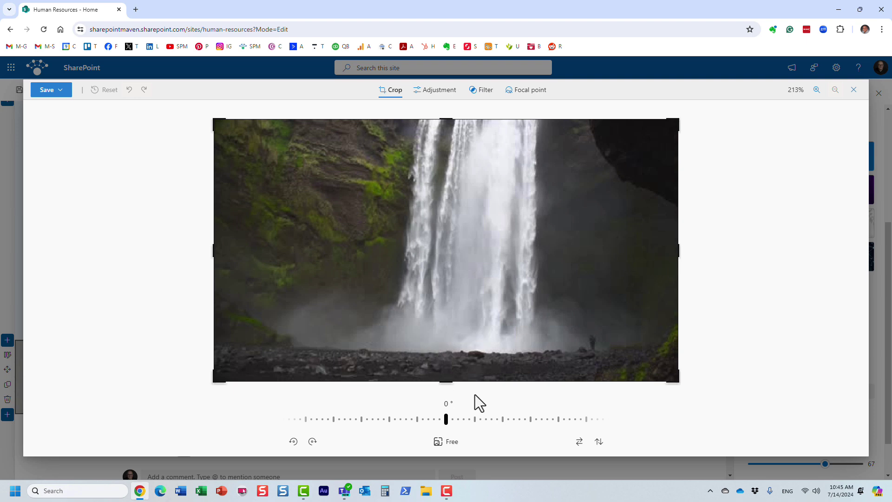
left_click(853, 89)
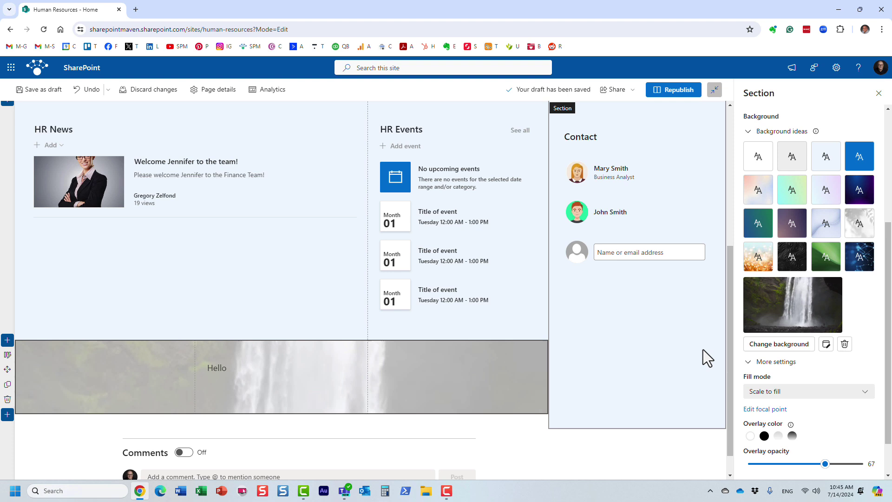
scroll(606, 360, "up", 2)
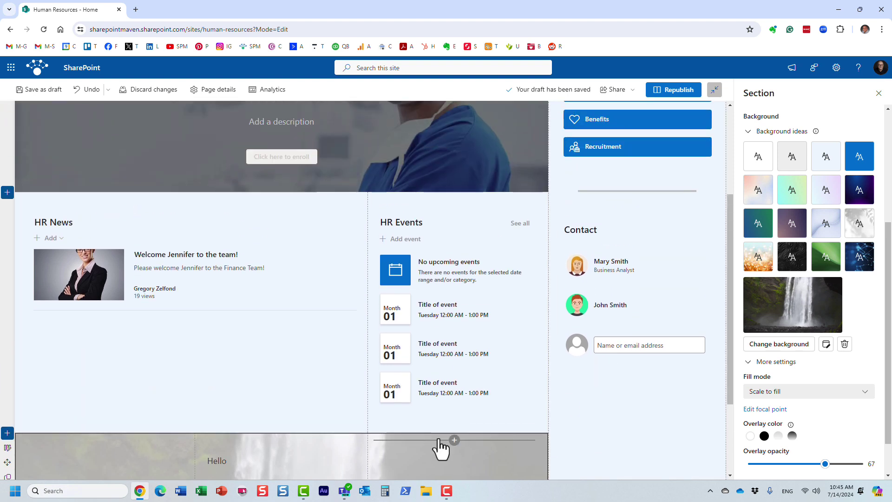